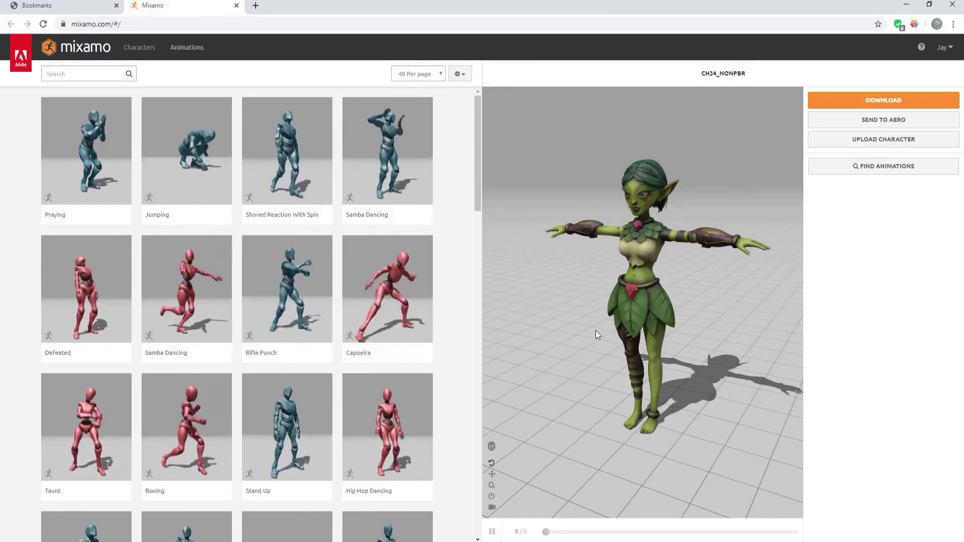
- Search Mixamo for 'walk' and apply Walking to the goblin in place with arm-space 62
left_click(80, 74)
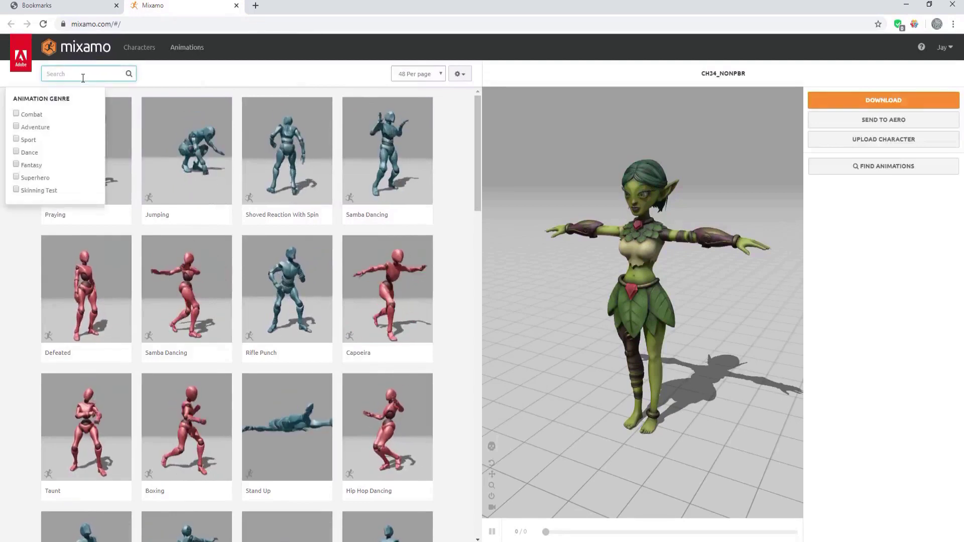
type("walk")
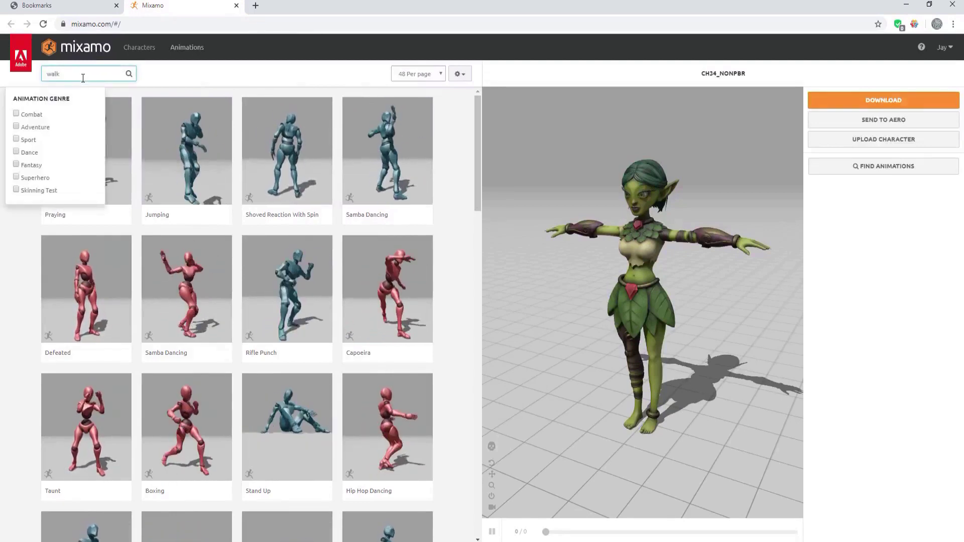
key("Return")
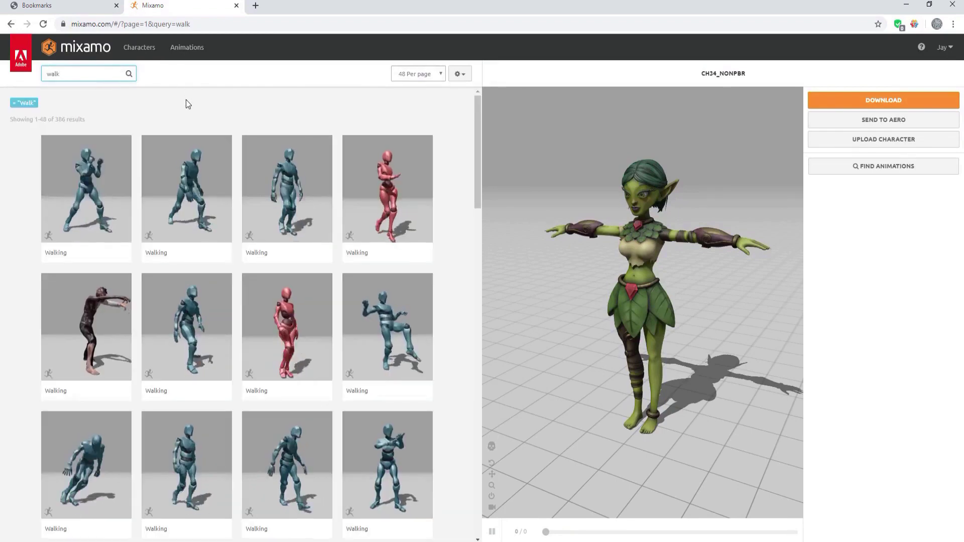
left_click(284, 316)
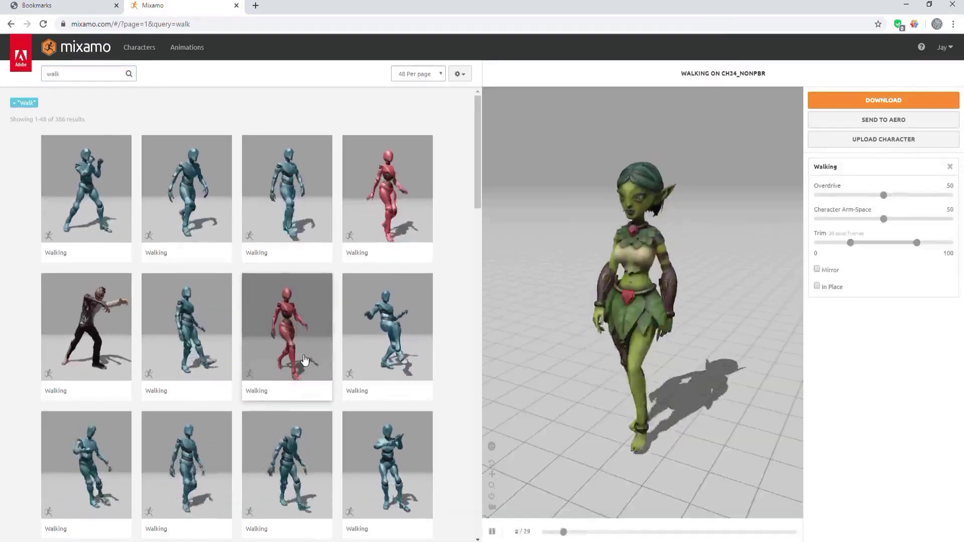
left_click(818, 286)
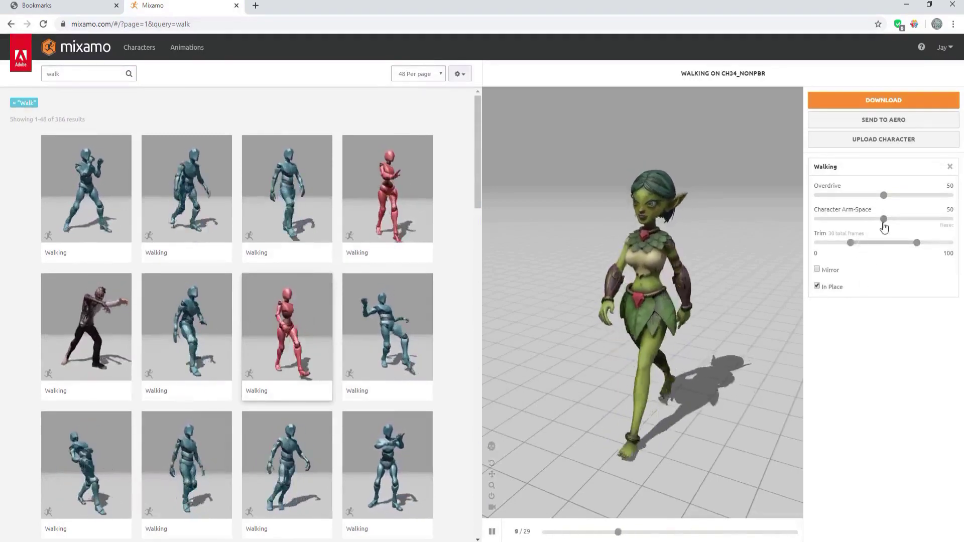
left_click_drag(884, 219, 858, 195)
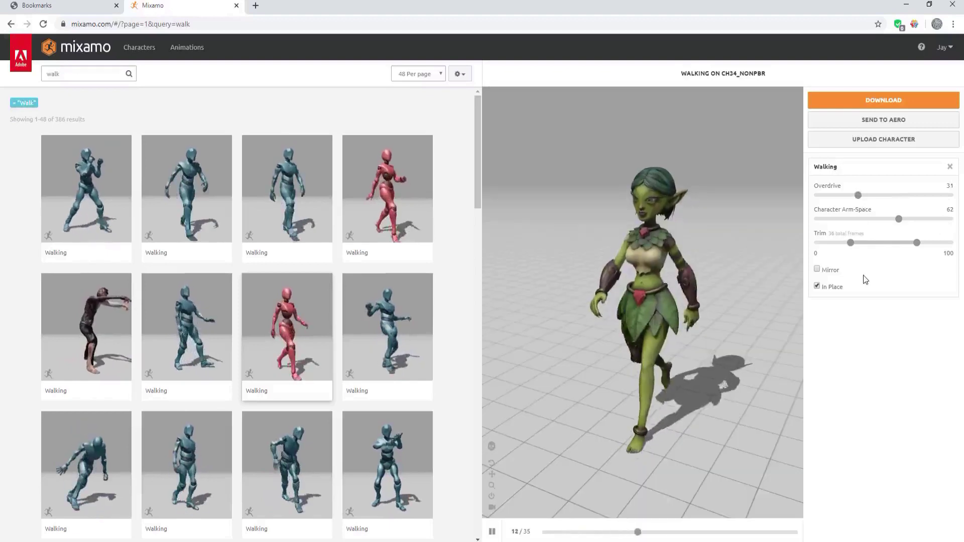
- Download the Walking animation as an FBX at 24 frames per second
left_click(885, 101)
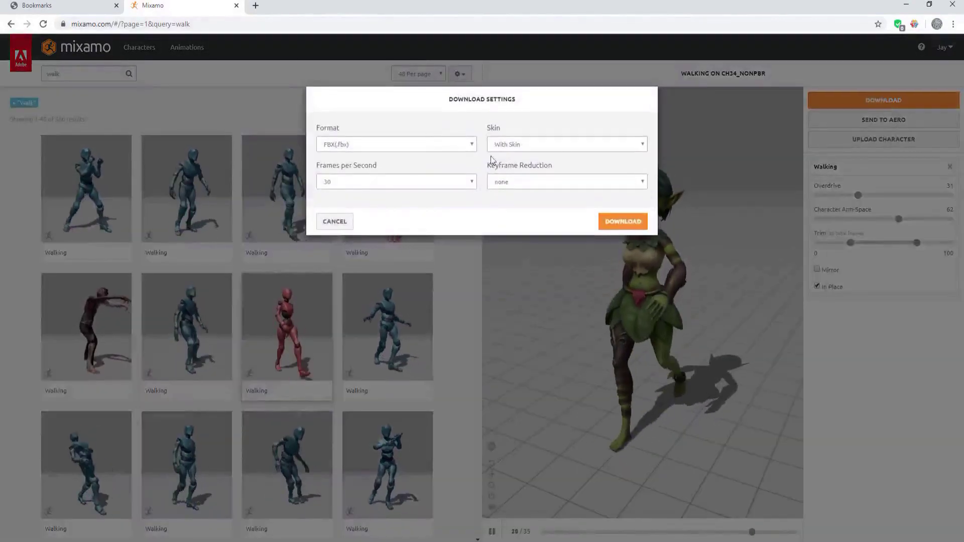
left_click(330, 182)
left_click(334, 194)
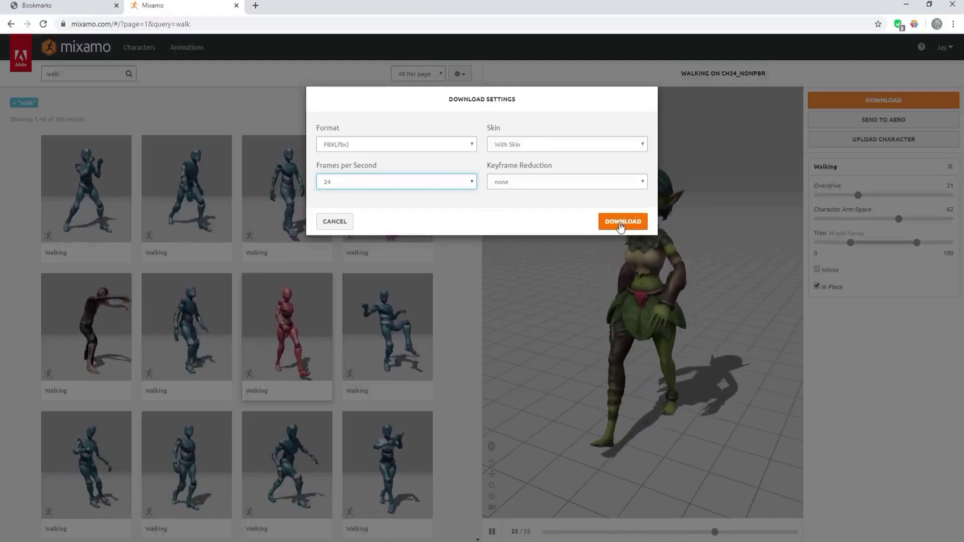
left_click(621, 222)
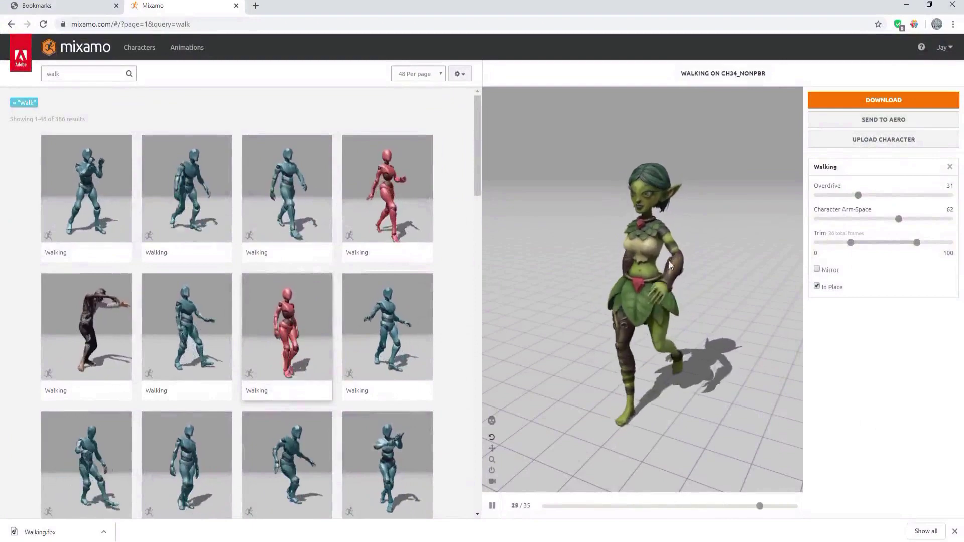
- Remove the Walking animation and download the bare goblin character in T-pose
left_click(950, 167)
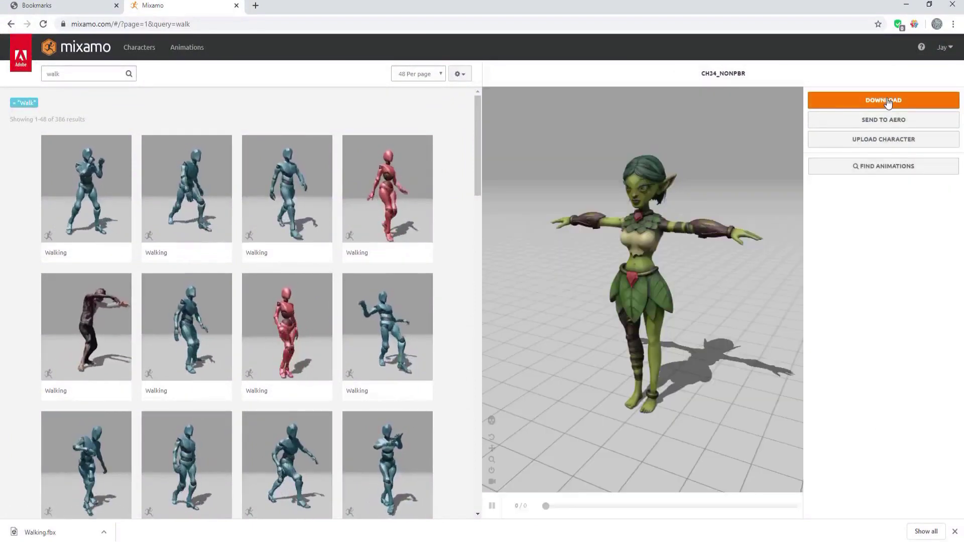
left_click(887, 100)
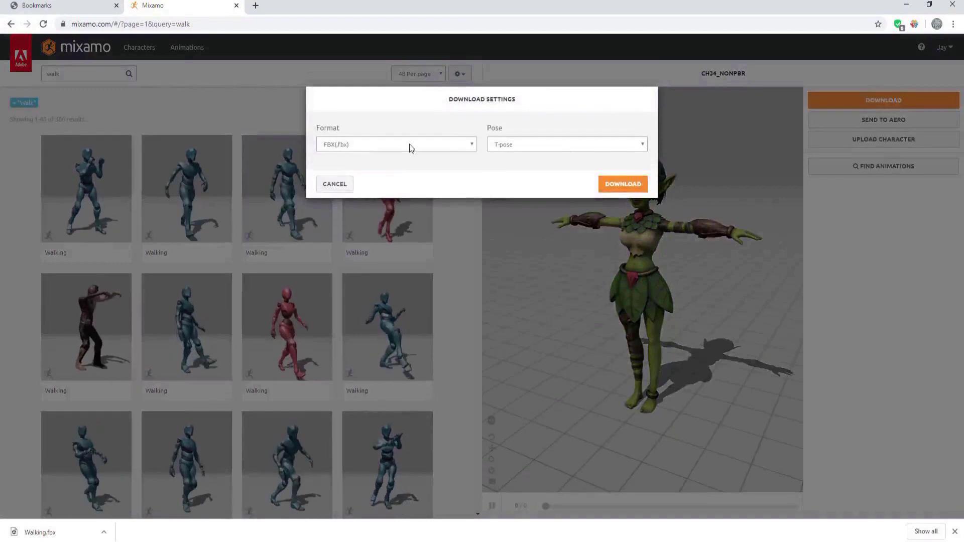
left_click(622, 185)
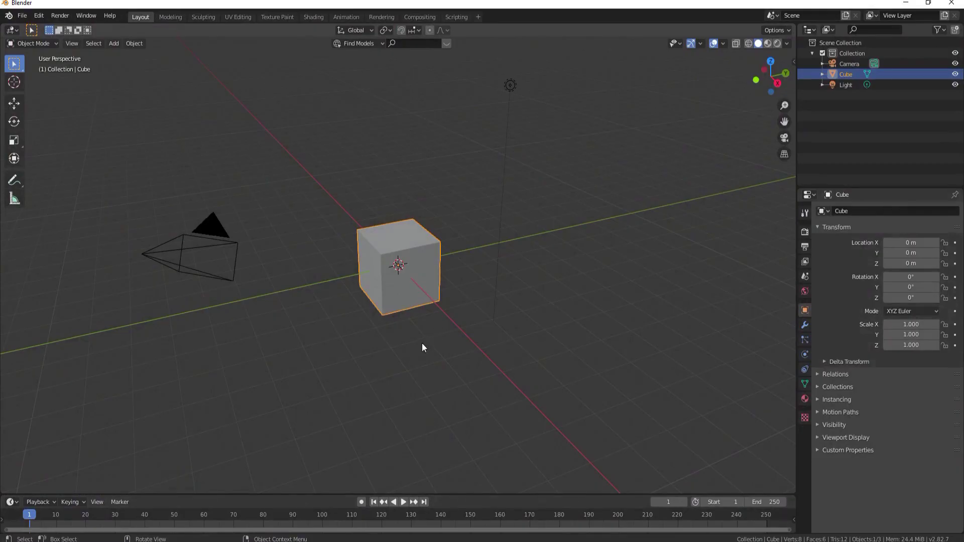
- Delete Blender's default camera, cube and light, import Walking.fbx, and stop its playback
key("a")
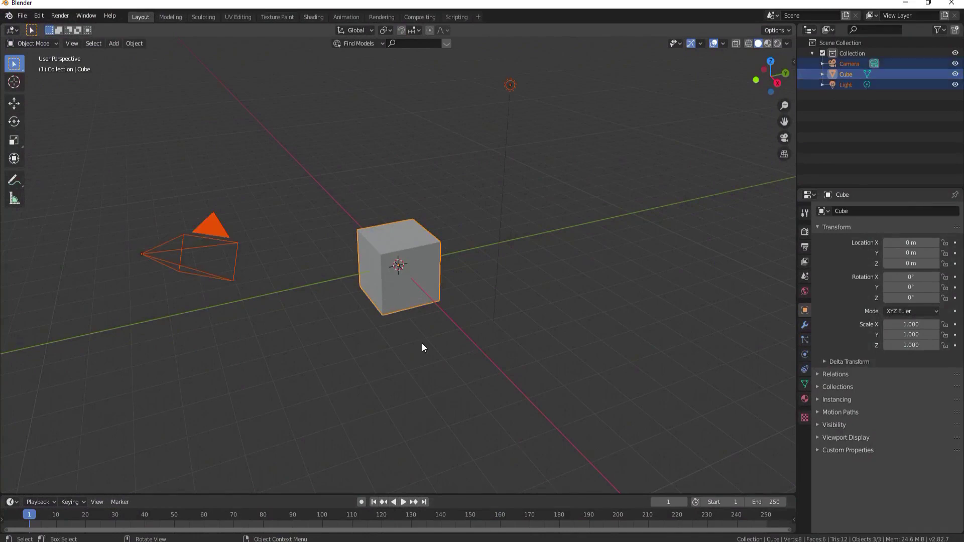
key("Delete")
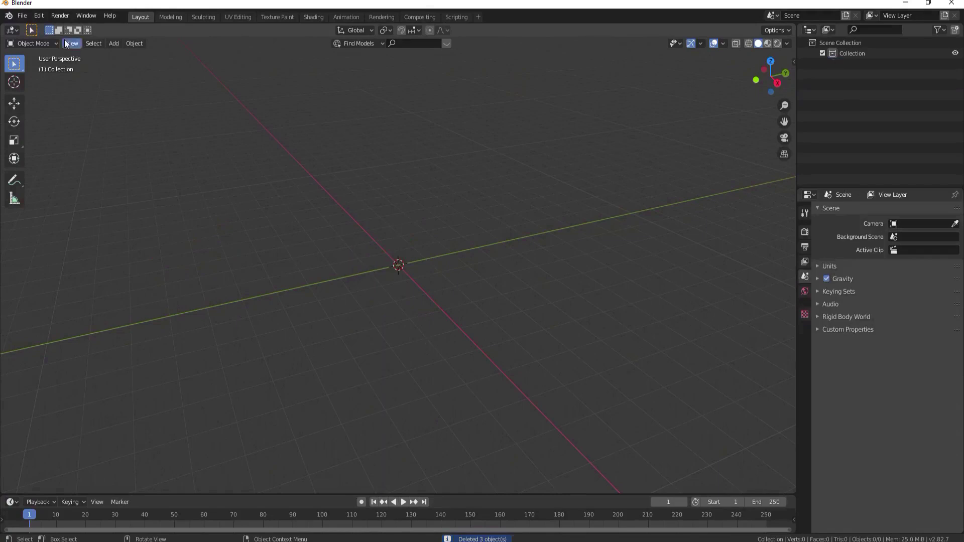
left_click(24, 17)
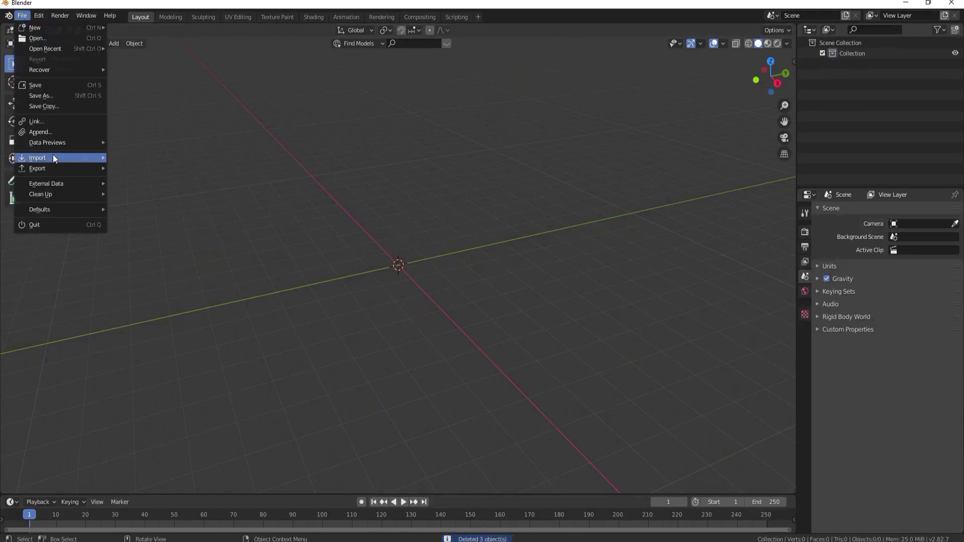
mouse_move(55, 158)
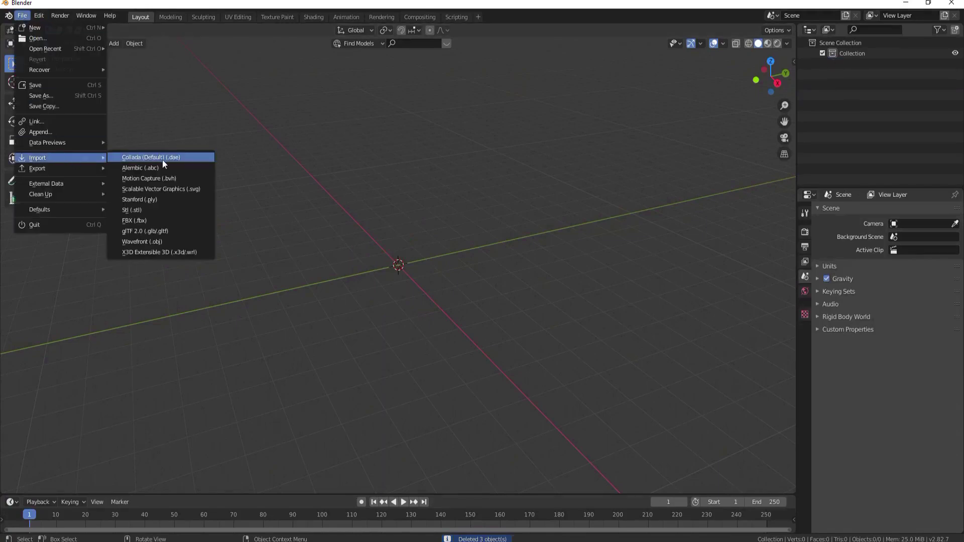
left_click(146, 221)
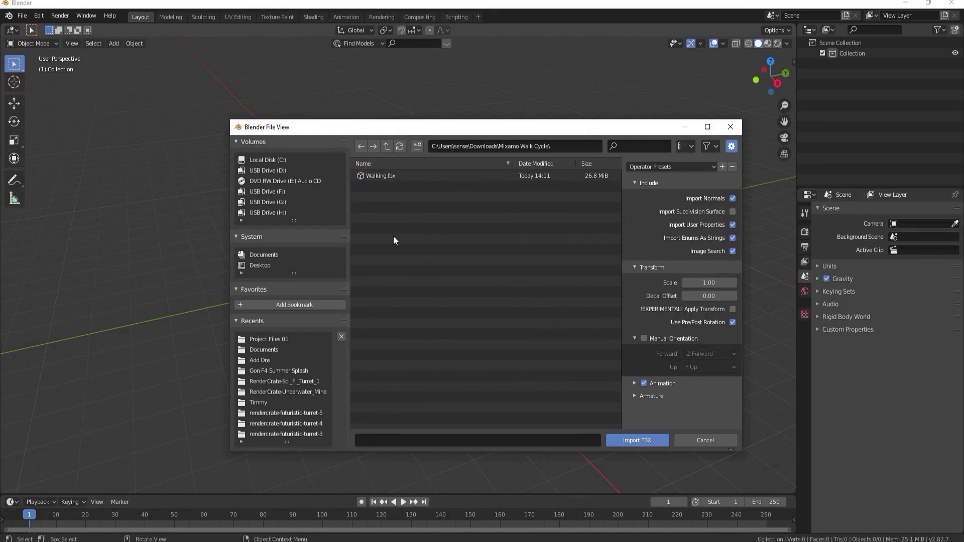
left_click(380, 177)
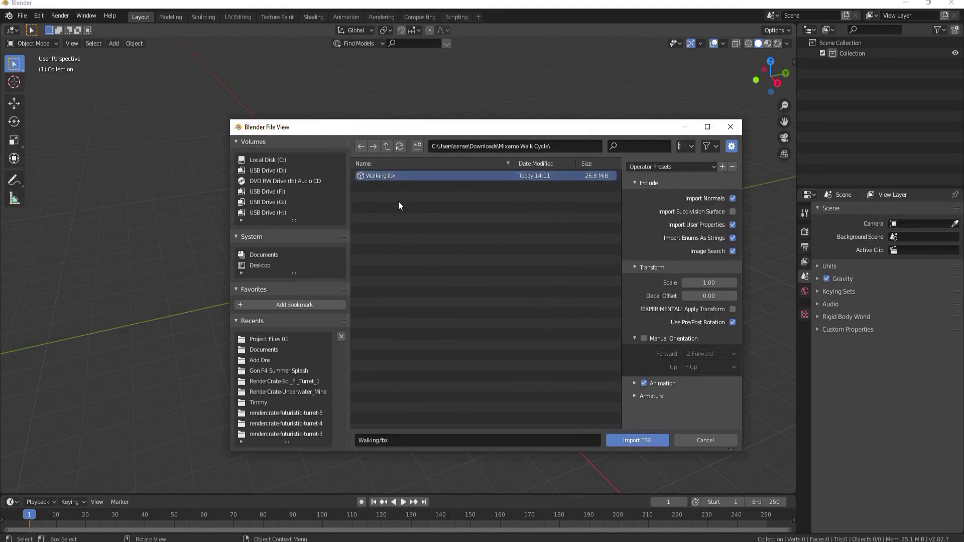
left_click(637, 441)
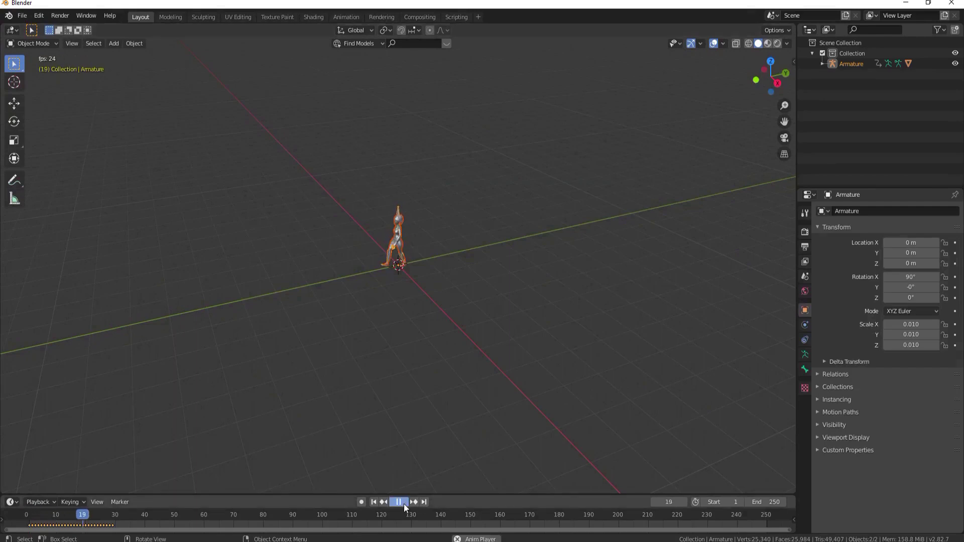
left_click(403, 504)
- Export the imported armature as FBX, overwriting Walking.fbx
left_click(22, 16)
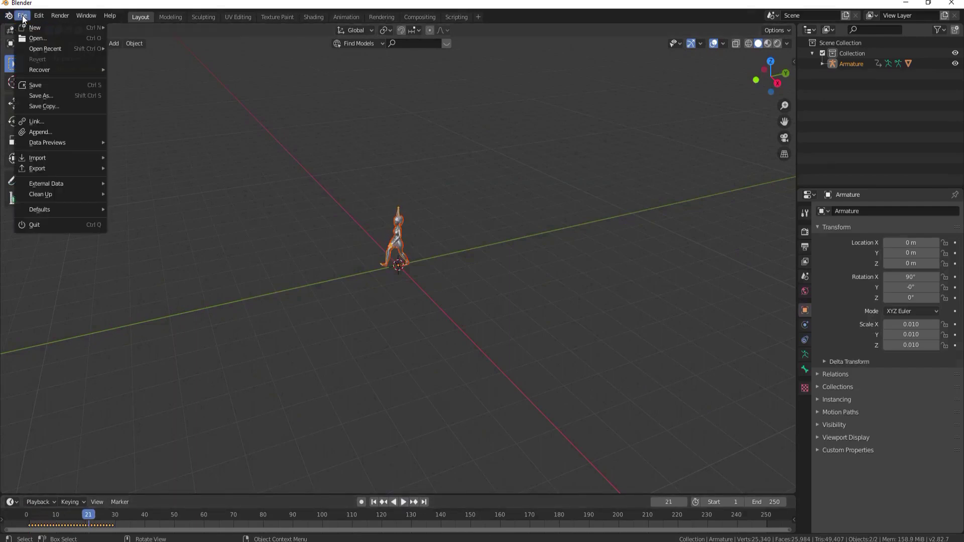
mouse_move(58, 168)
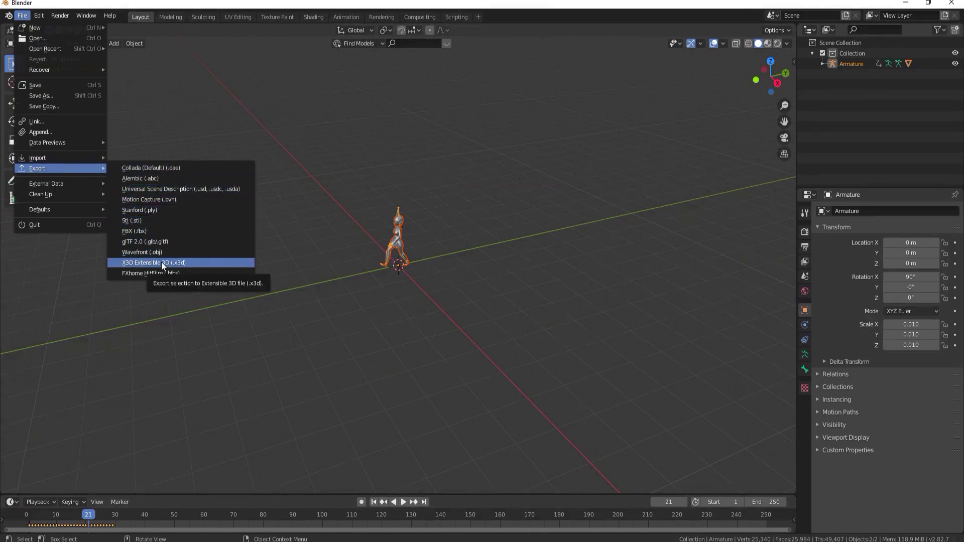
left_click(151, 232)
left_click(387, 176)
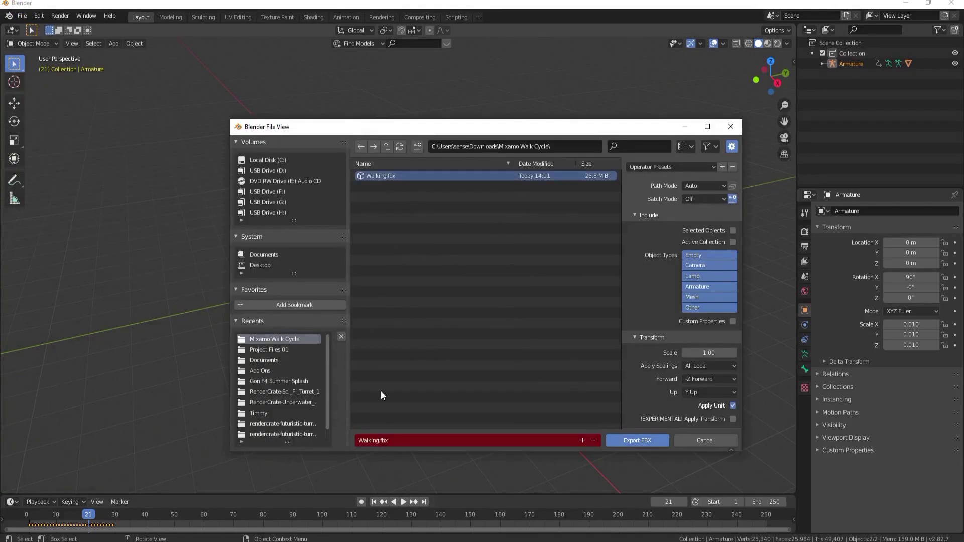
left_click(625, 440)
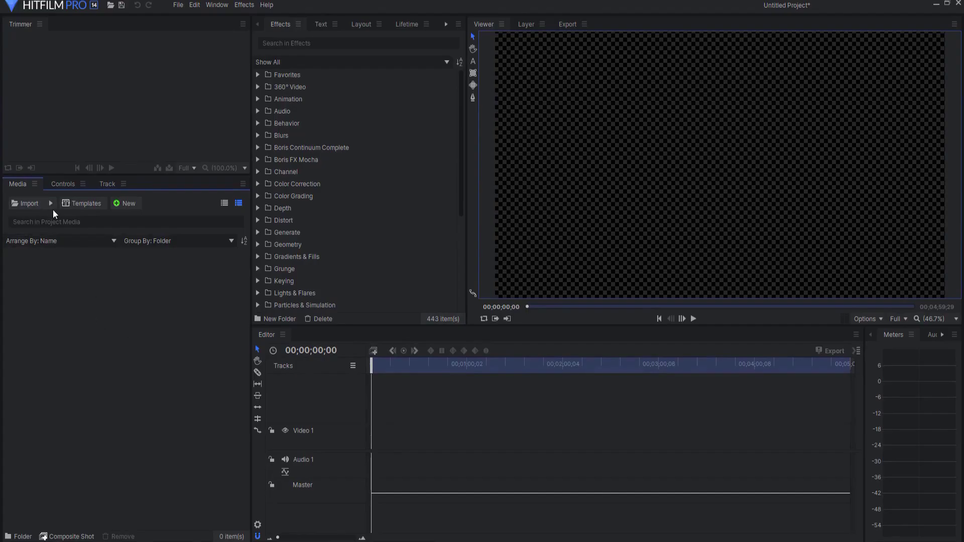
- Import Ch34_nonPBR.fbx as a 3D model and raise its phong1 opacity to 100%
left_click(50, 203)
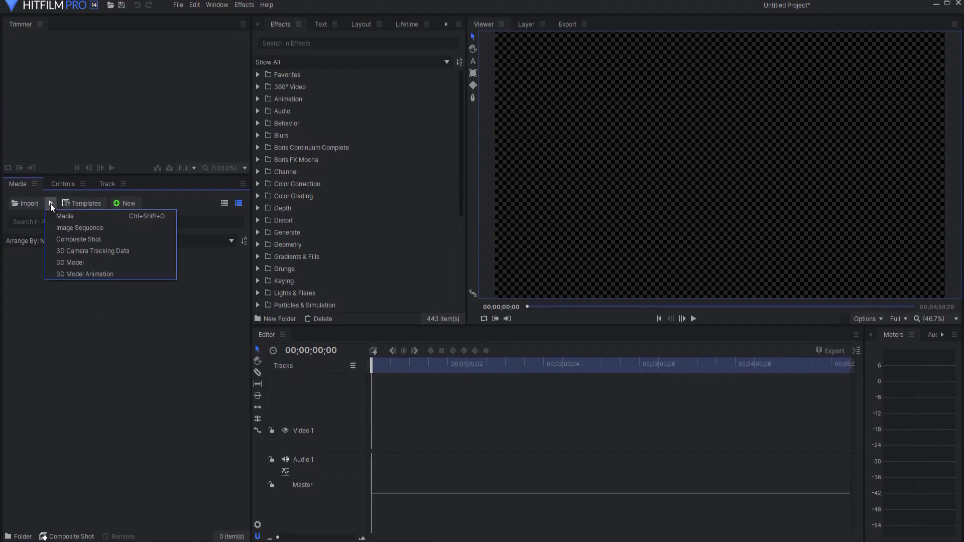
left_click(65, 264)
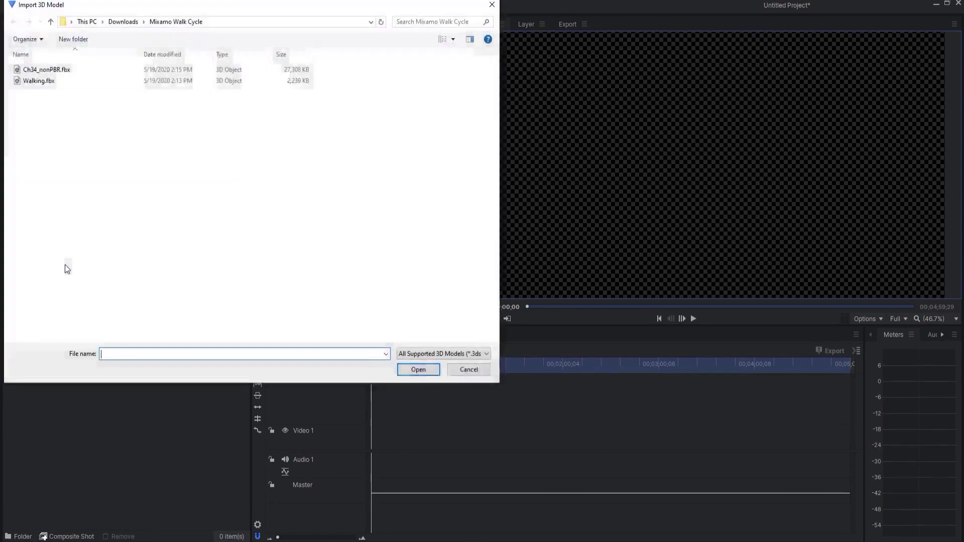
left_click(33, 70)
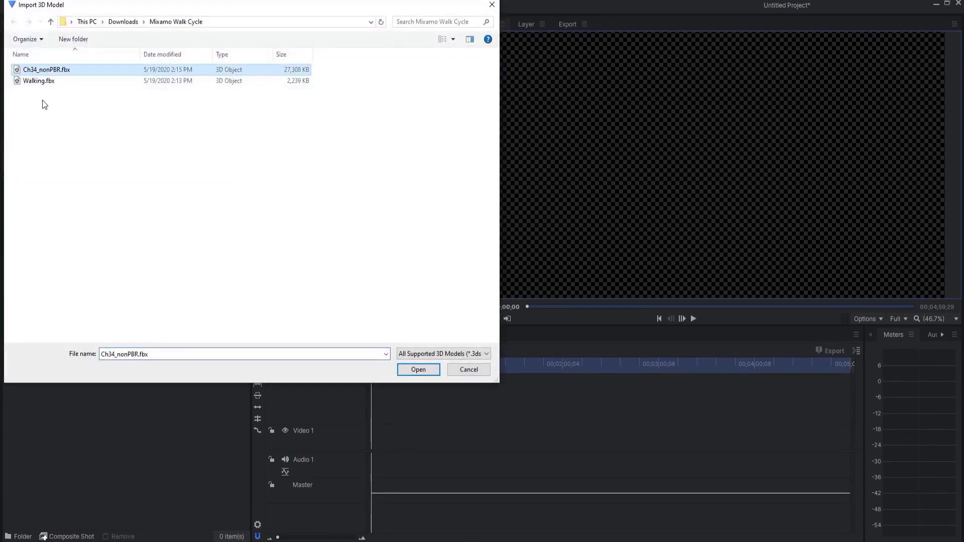
left_click(421, 371)
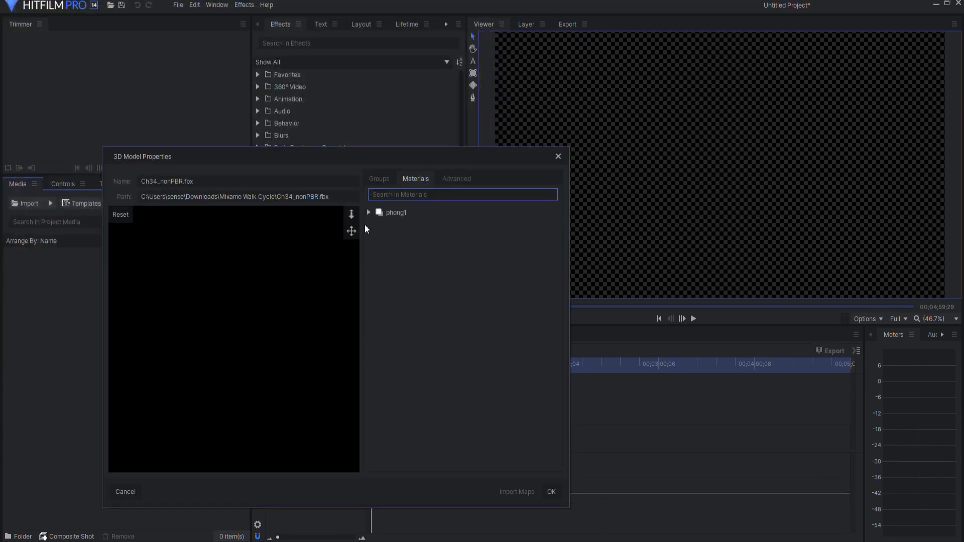
left_click(369, 212)
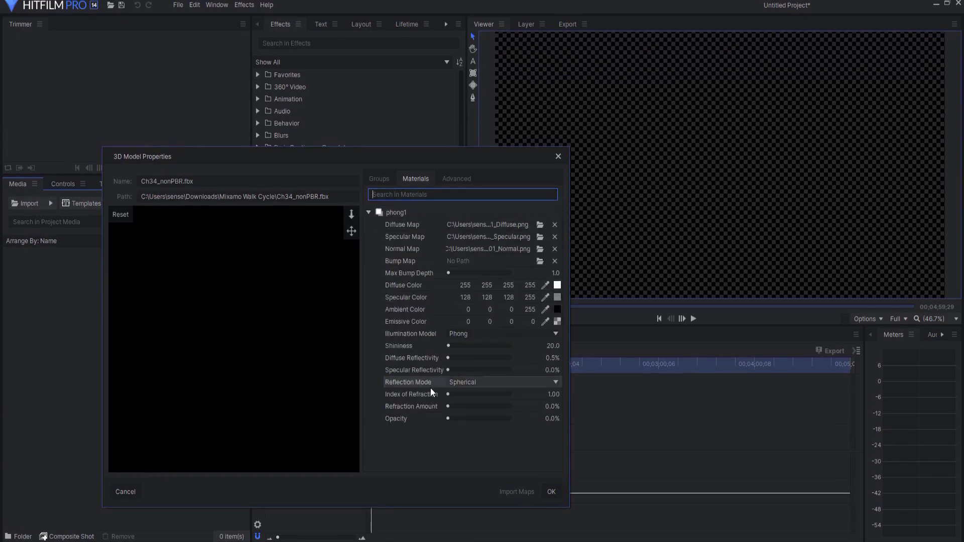
left_click_drag(447, 420, 458, 419)
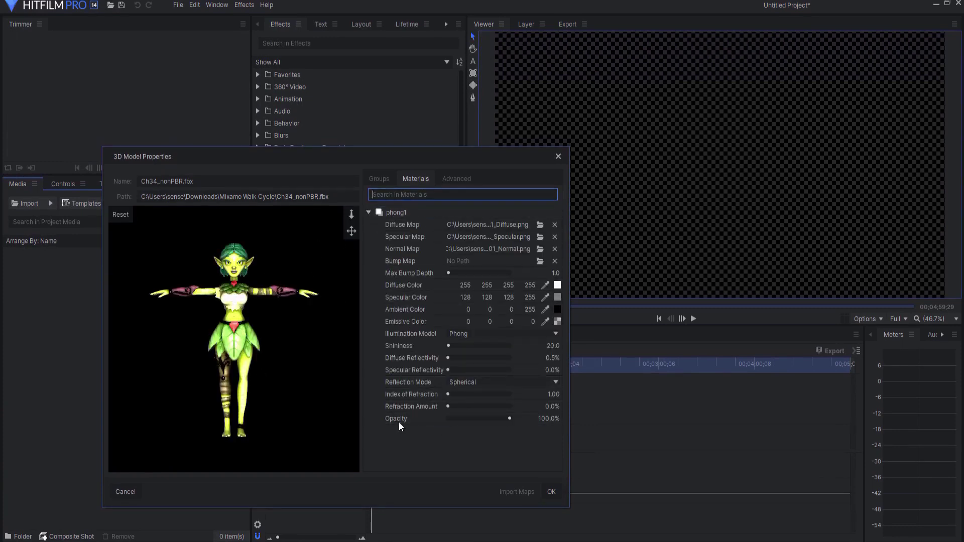
- Cancel the pending import and open Walking.fbx as a 3D model instead
left_click(125, 492)
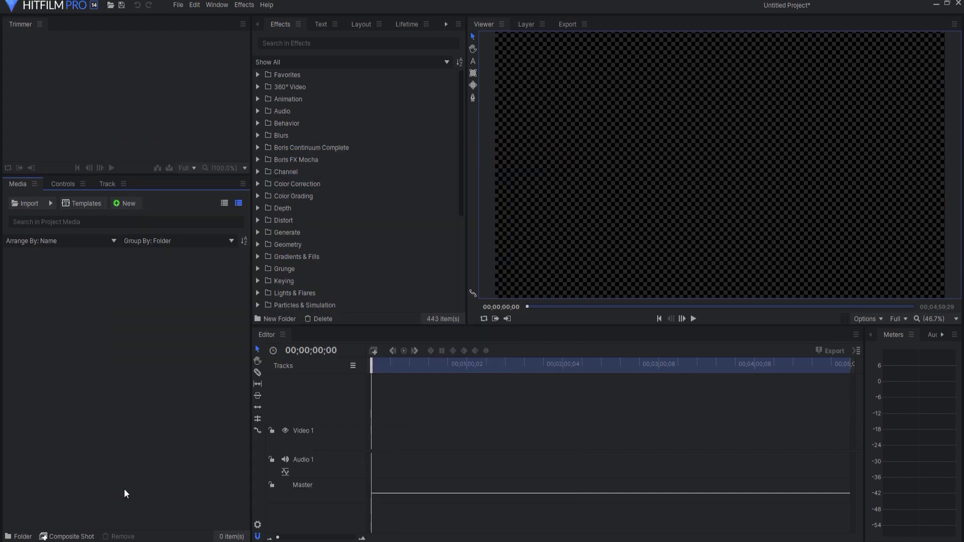
left_click(50, 204)
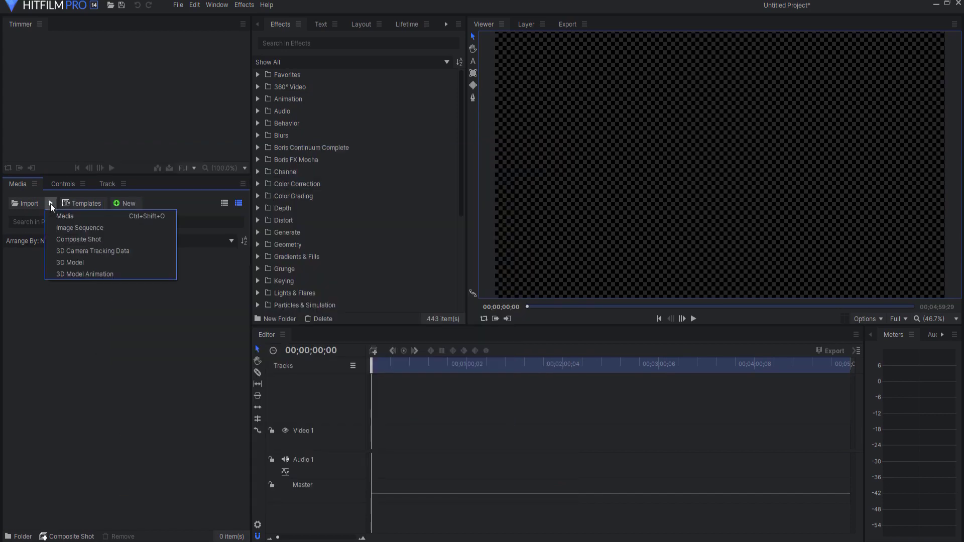
left_click(74, 262)
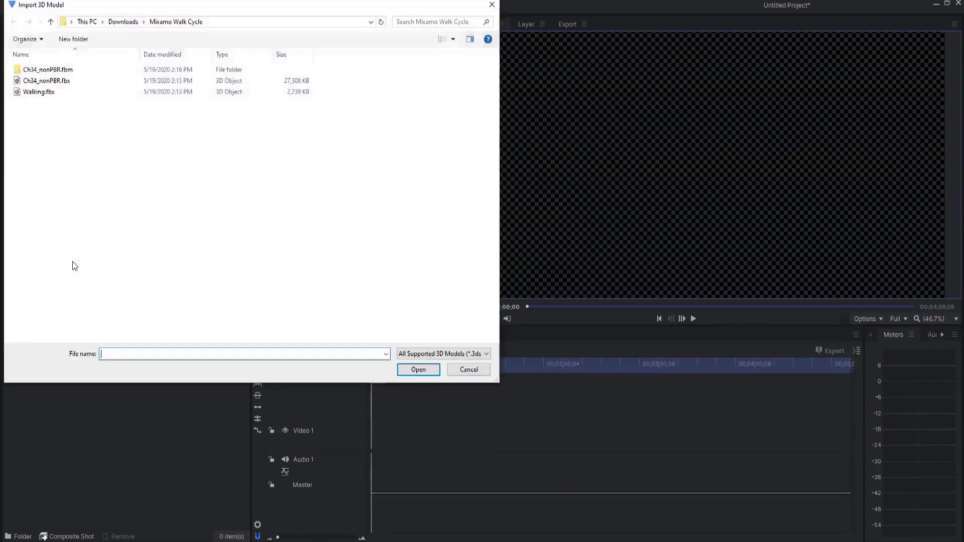
left_click(43, 94)
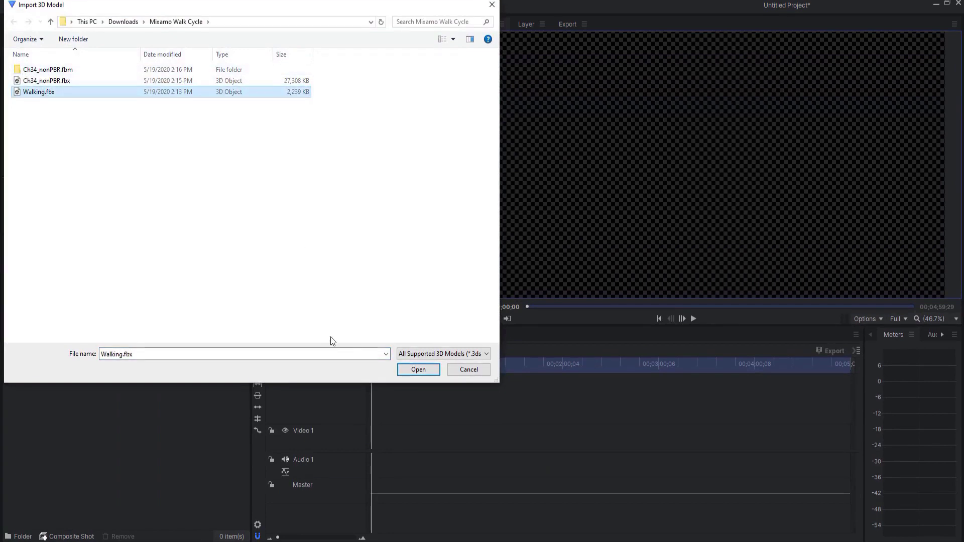
left_click(418, 370)
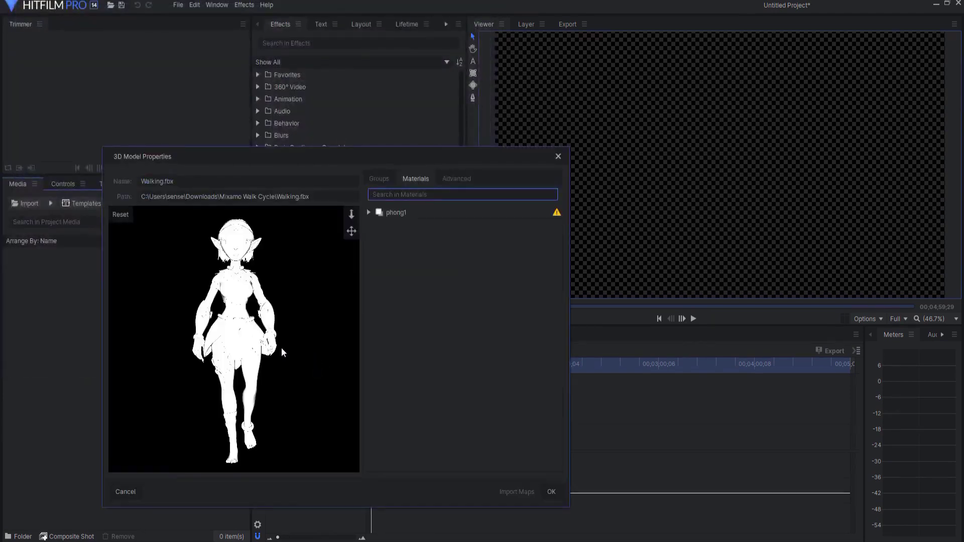
- Give phong1 the Ch34_1001_Diffuse.png diffuse map and the normal map, then import the model
left_click(367, 213)
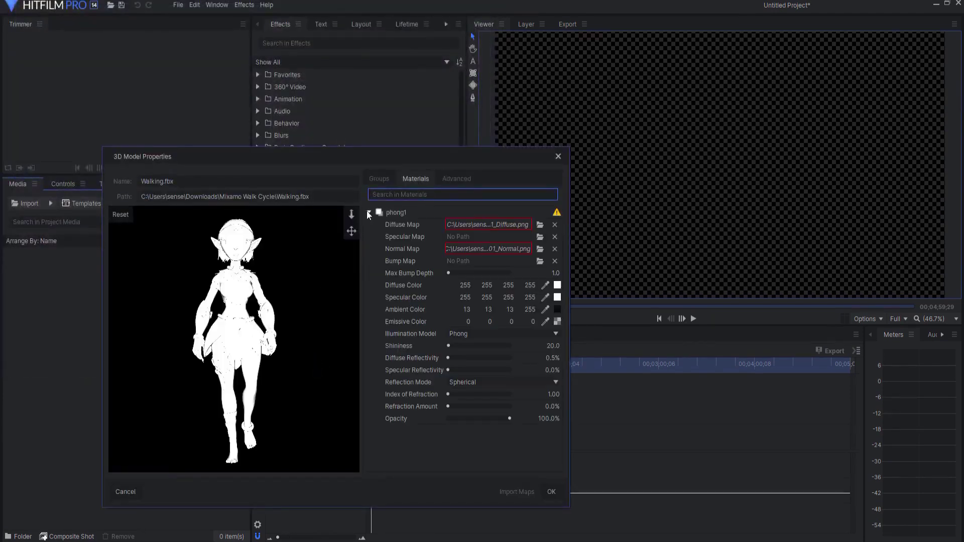
left_click(540, 226)
double_click(136, 220)
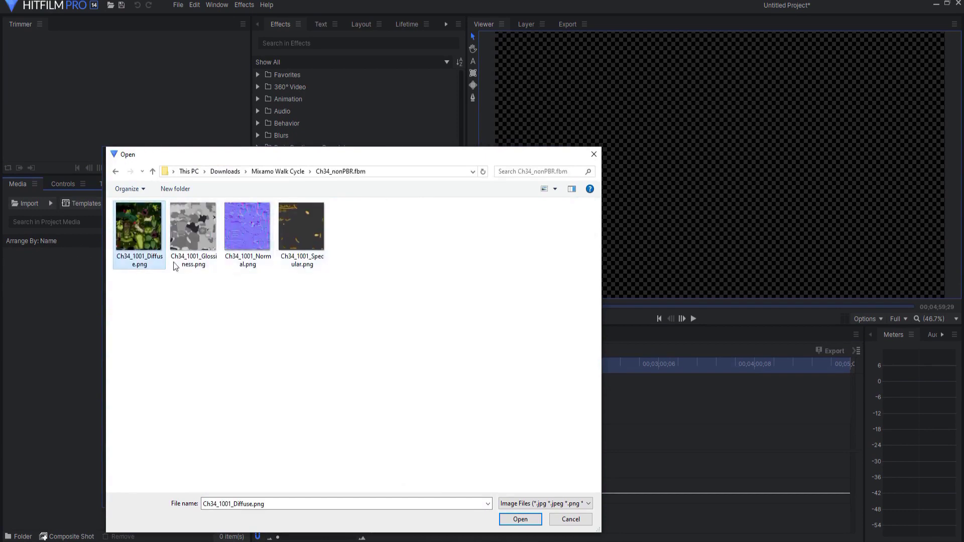
left_click(520, 520)
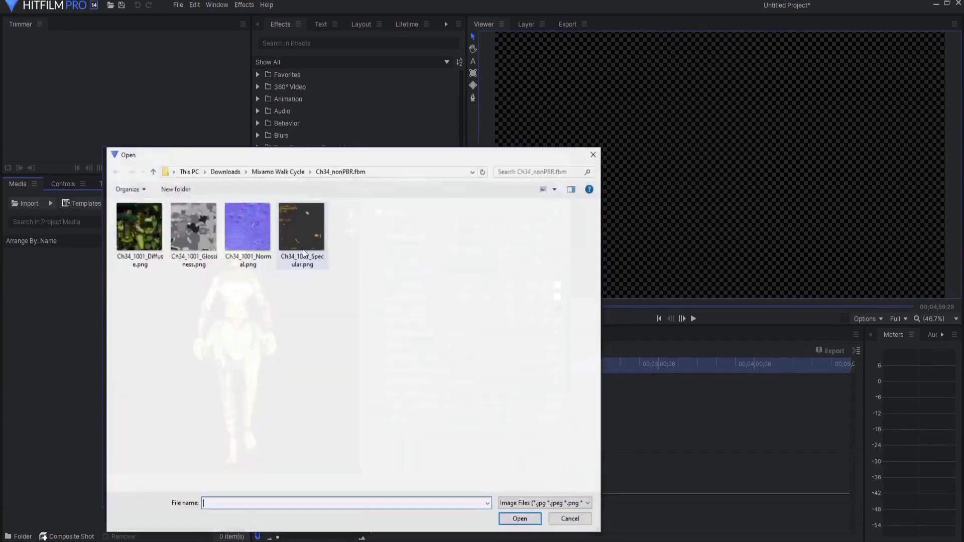
double_click(251, 234)
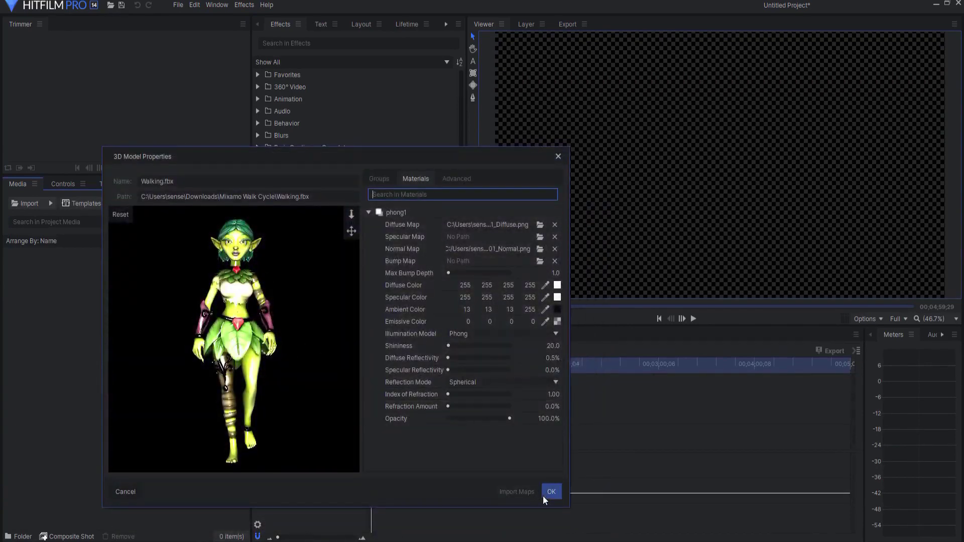
left_click(544, 495)
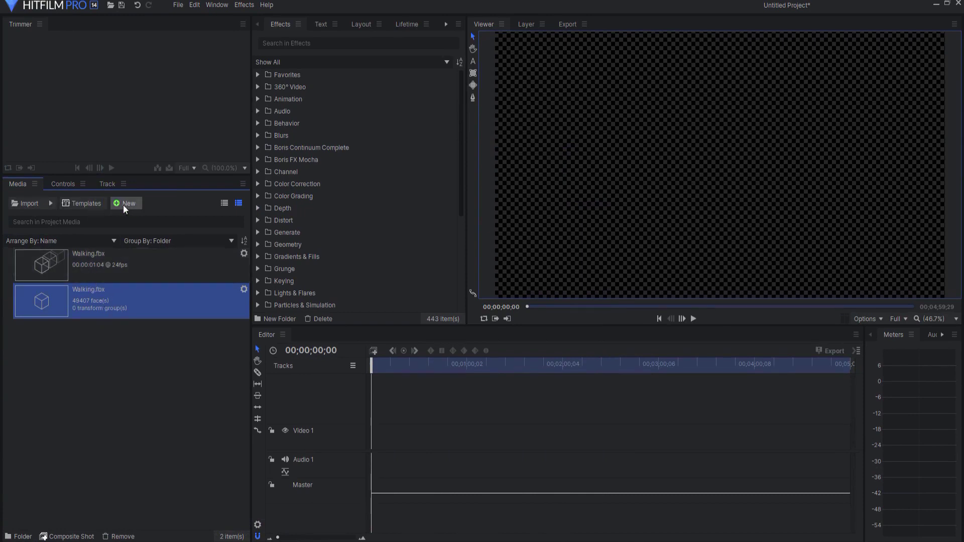
- Create a composite shot with default settings and add the goblin model as a layer
left_click(78, 537)
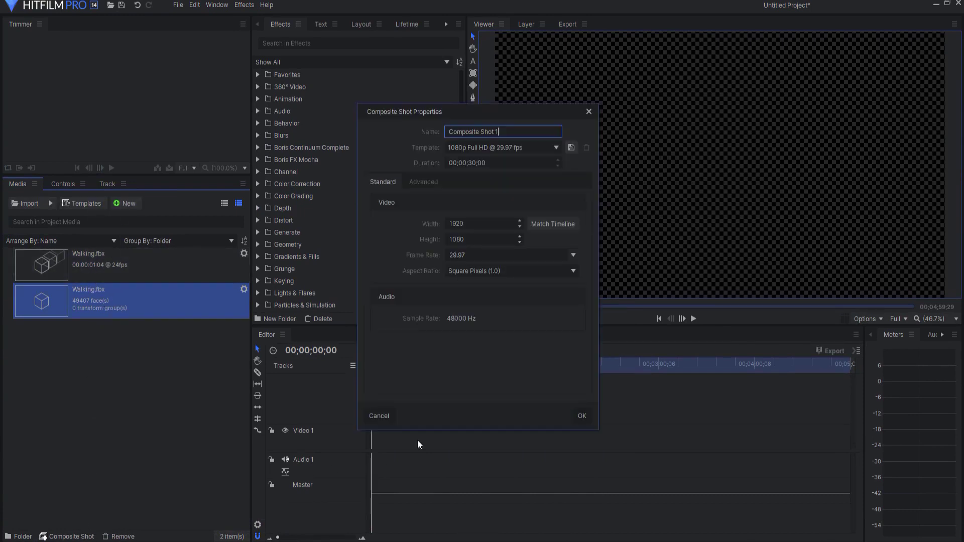
left_click(582, 418)
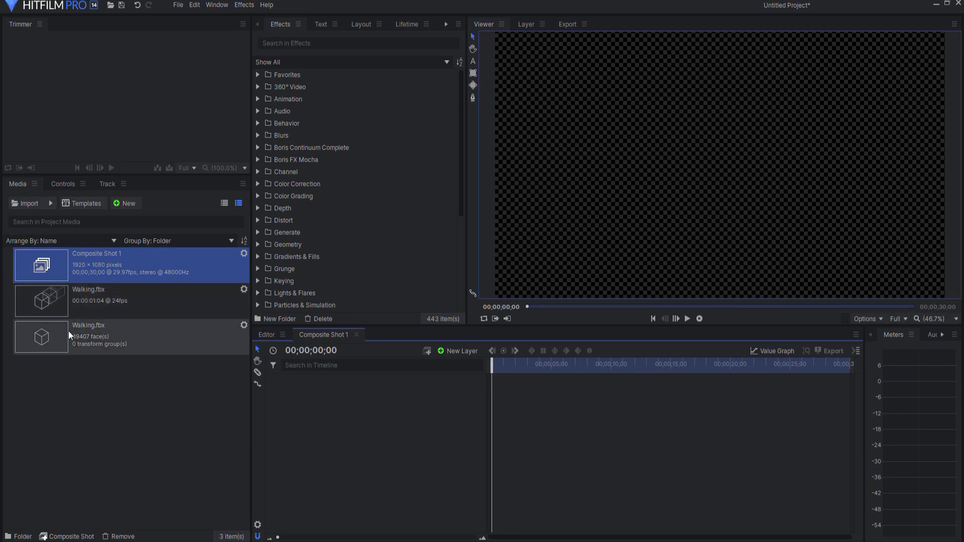
left_click_drag(67, 334, 319, 396)
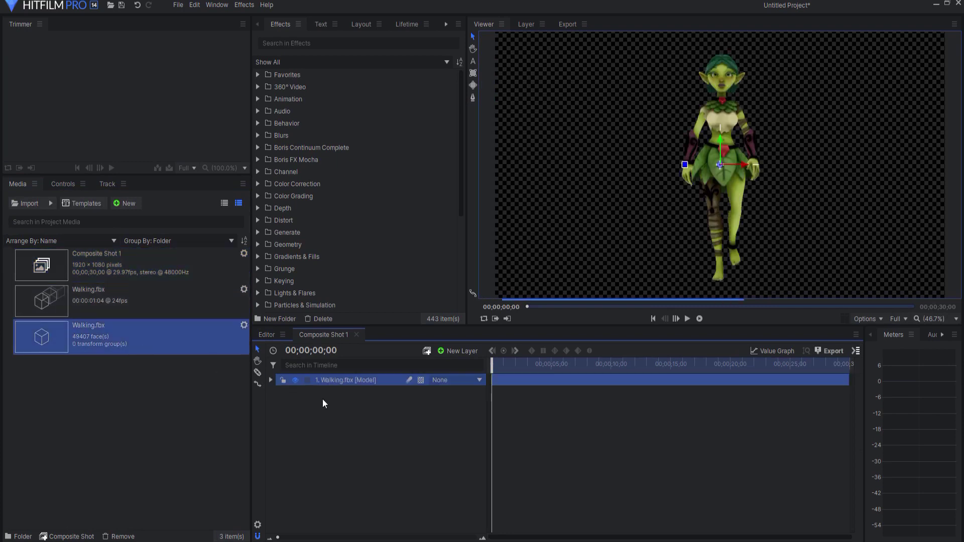
- Apply the Walking.fbx animation to the model with Loop on, and preview it
left_click(271, 380)
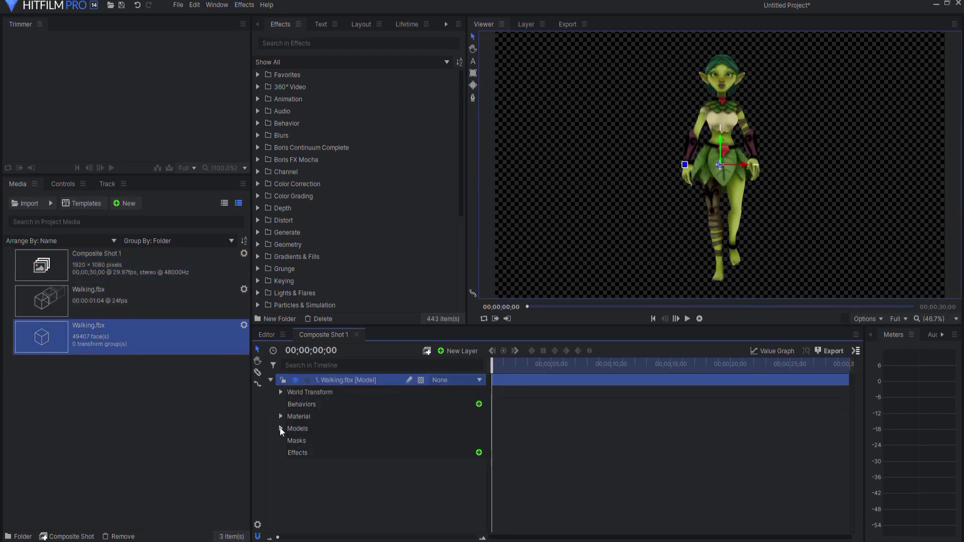
left_click(281, 429)
left_click(291, 441)
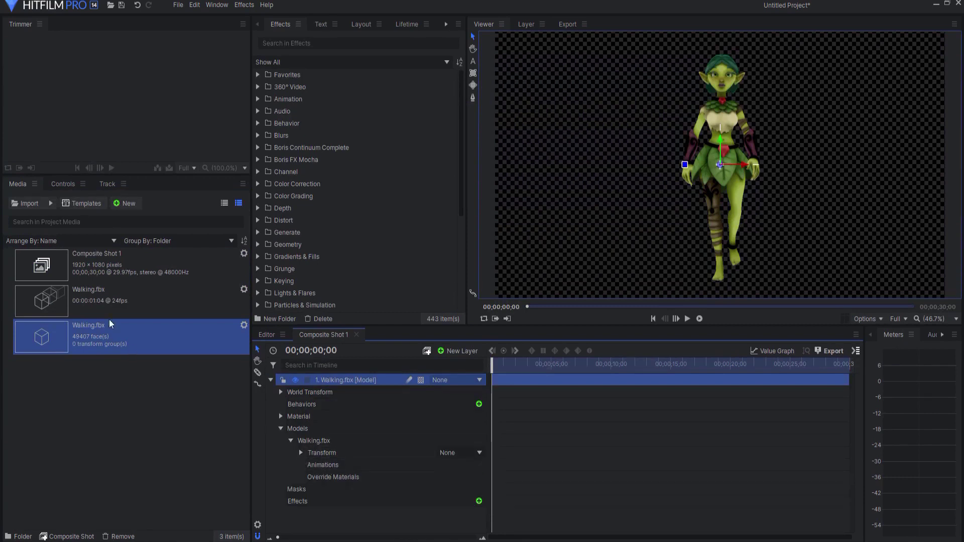
left_click_drag(60, 297, 333, 466)
left_click(311, 477)
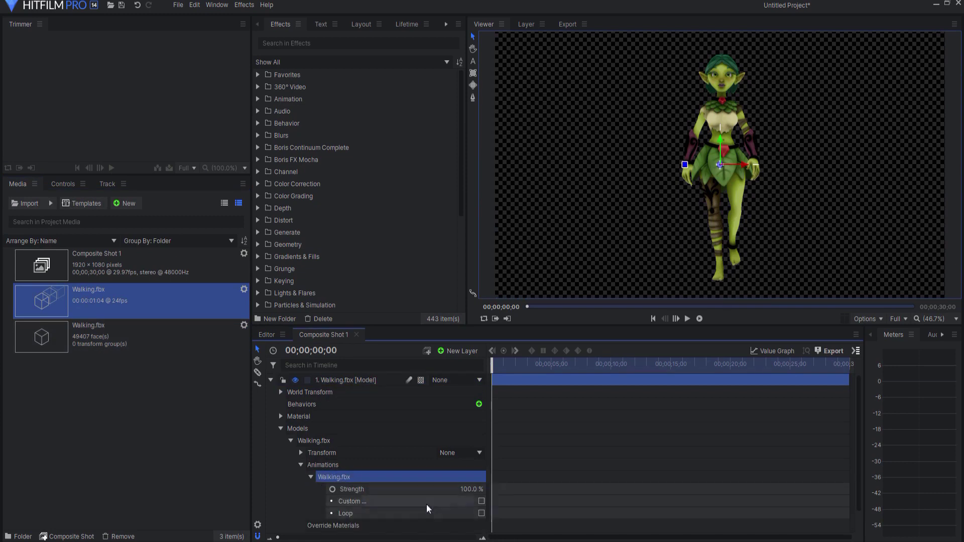
left_click(482, 513)
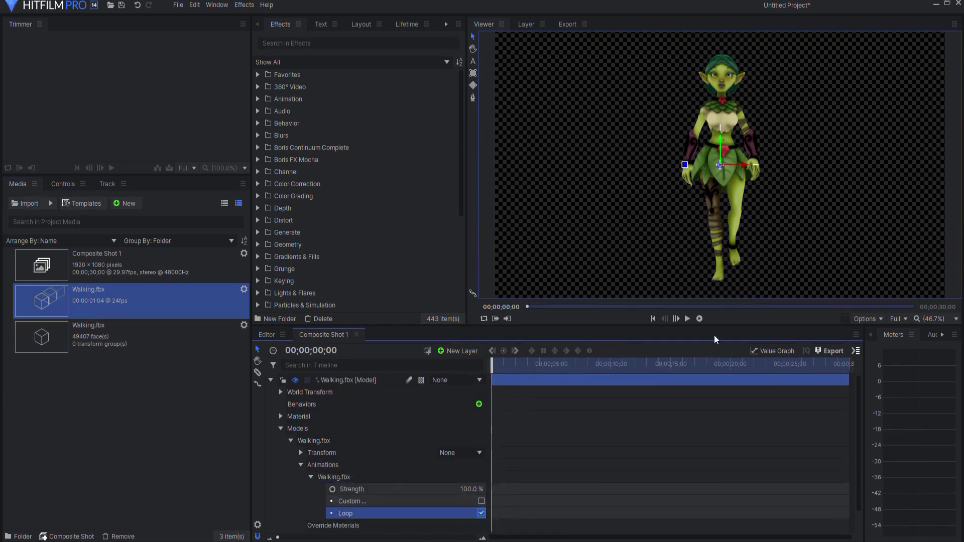
left_click(688, 320)
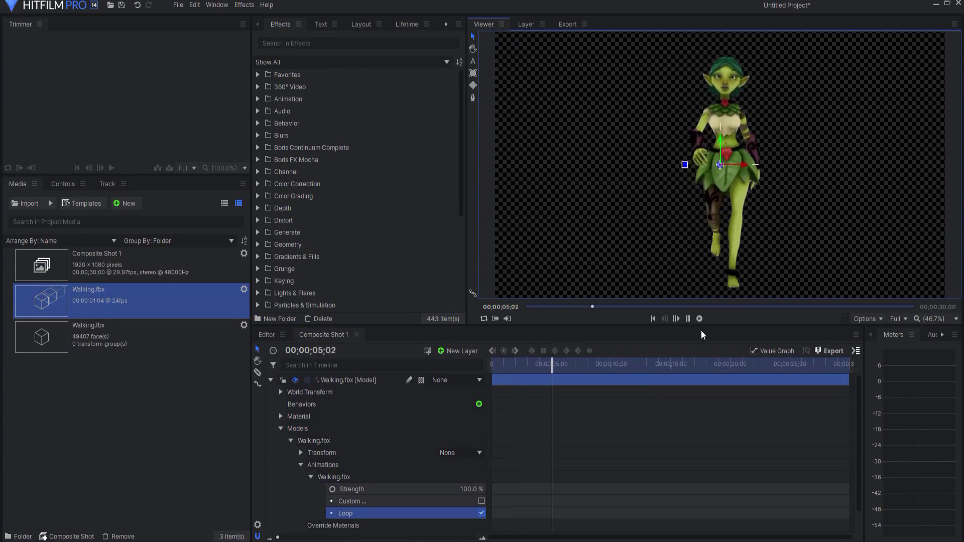
left_click(688, 319)
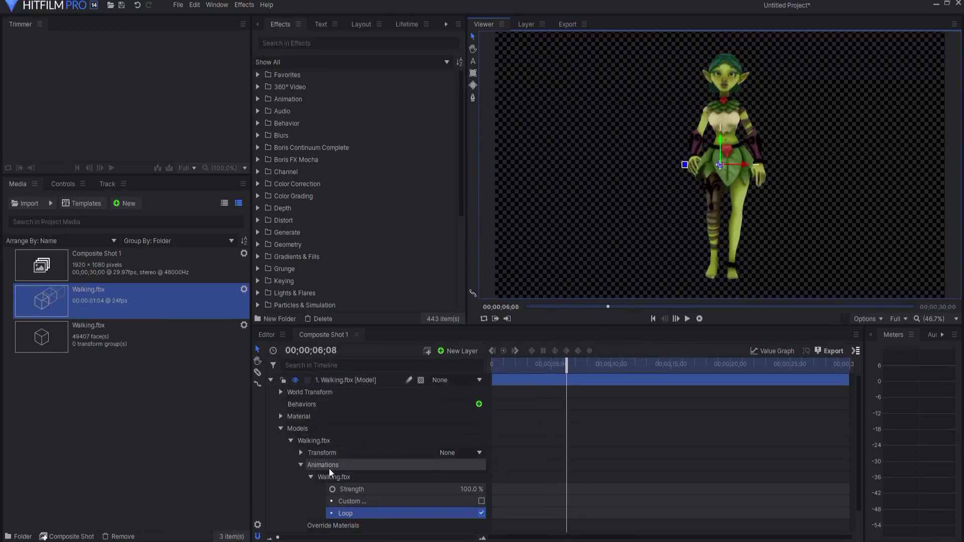
- Set the goblin's World Transform Y rotation to 90 degrees
left_click(281, 393)
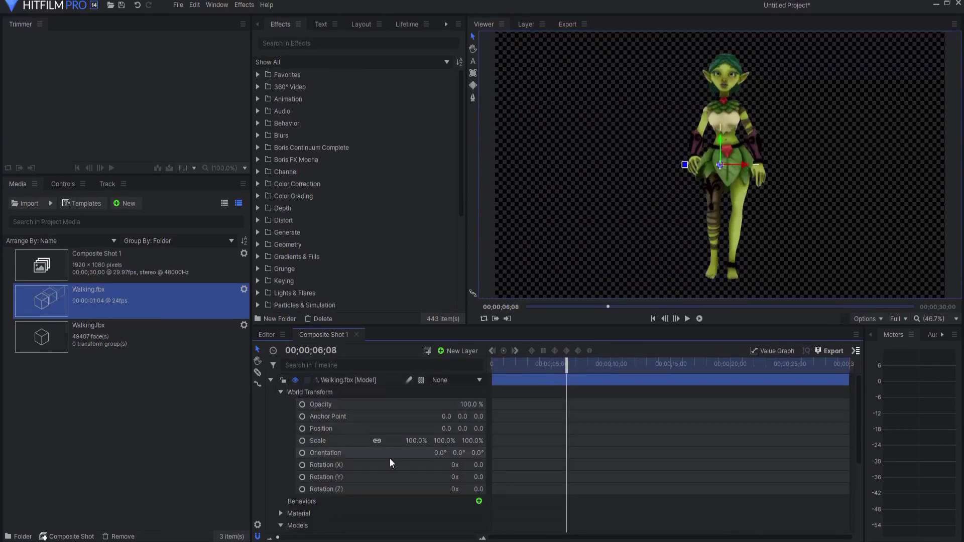
left_click_drag(477, 477, 518, 477)
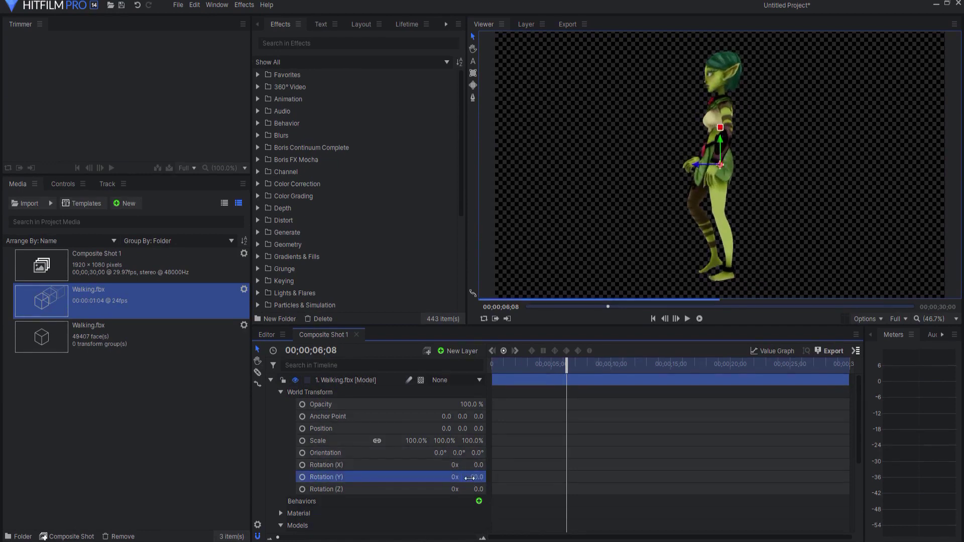
left_click_drag(470, 478, 474, 478)
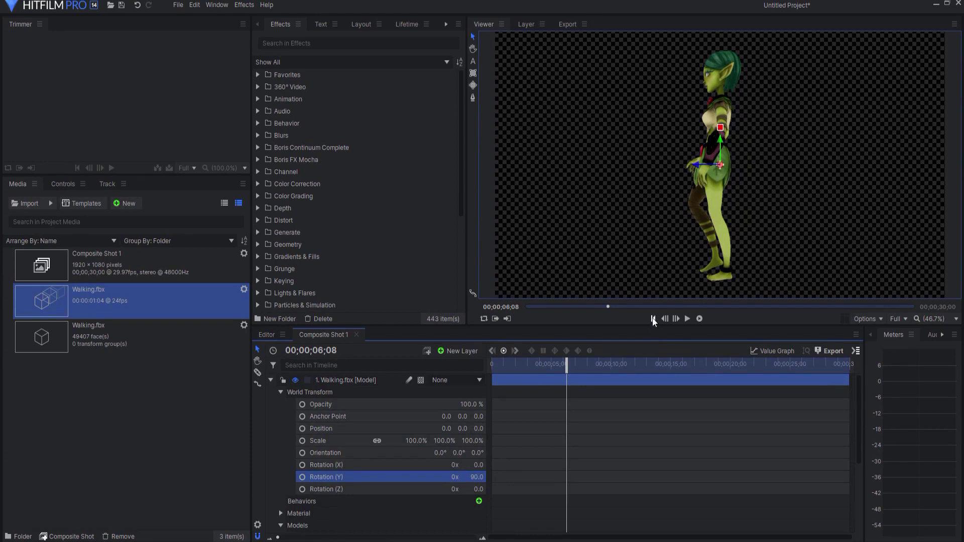
- At the start of the shot, set Position X to 1200 and add a keyframe
left_click(653, 320)
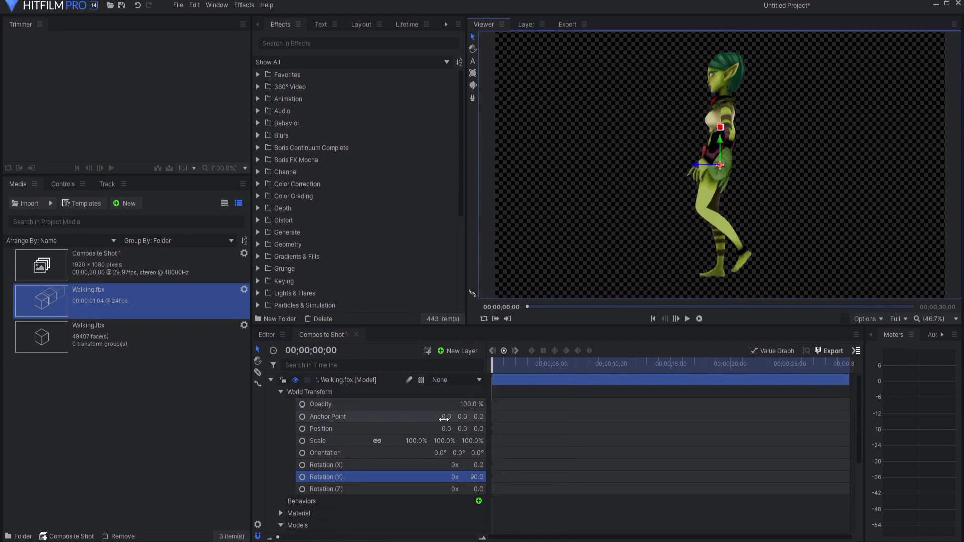
left_click_drag(445, 429, 528, 429)
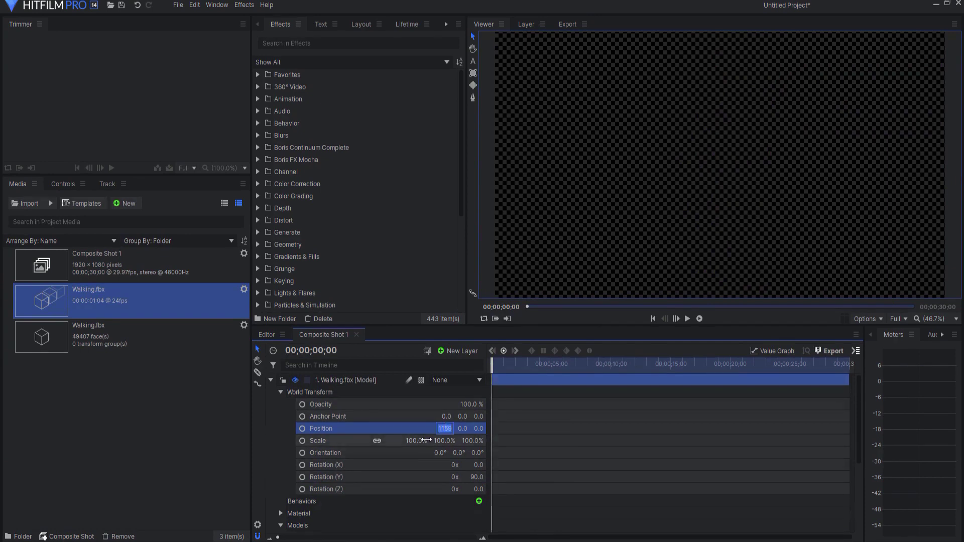
type("0")
key("Return")
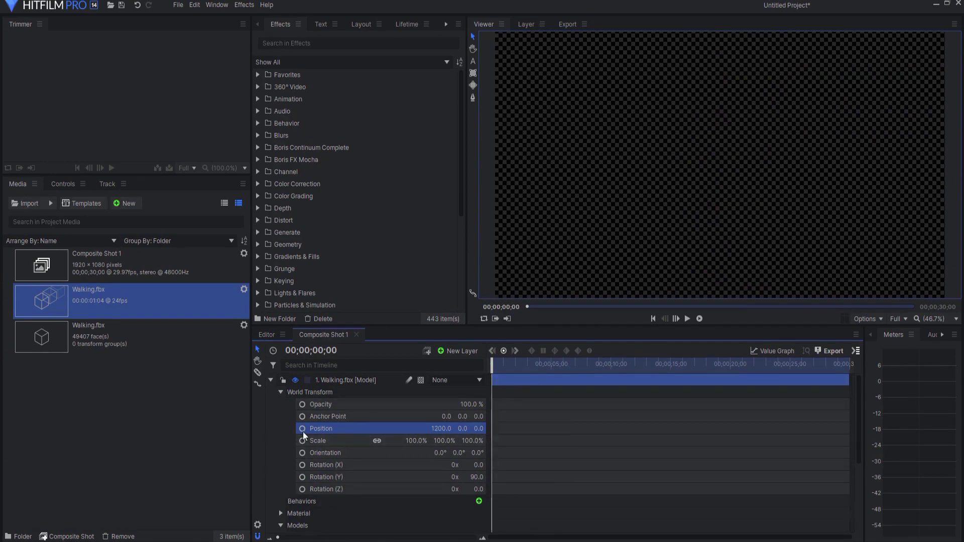
left_click(302, 429)
- At 00;00;04;00, set Position X to -1200 and preview the walk across the screen
left_click(540, 362)
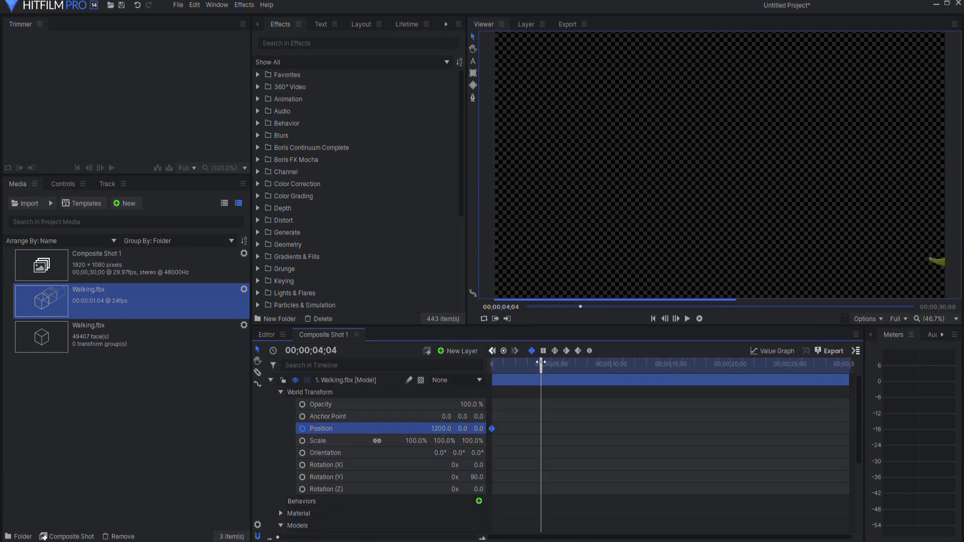
left_click_drag(539, 362, 540, 363)
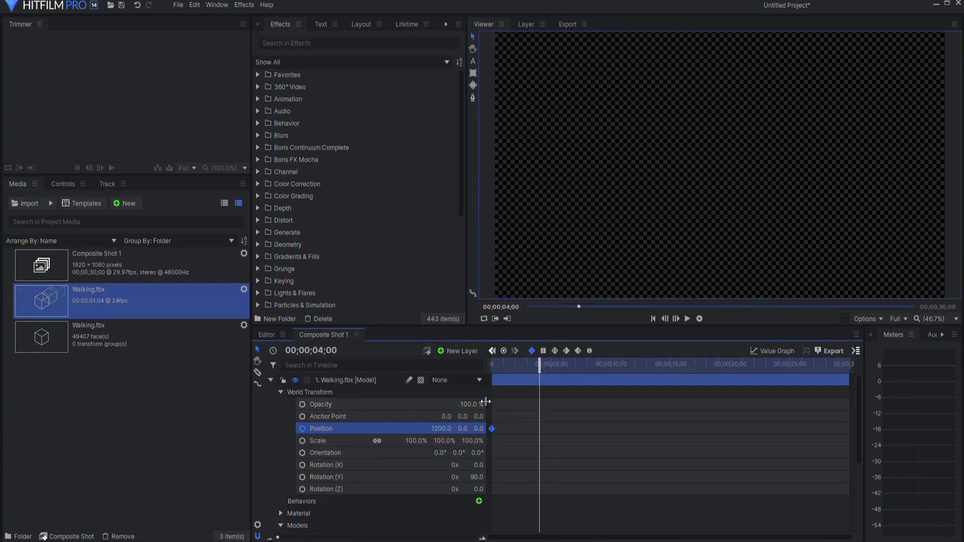
left_click_drag(441, 428, 551, 392)
left_click(653, 319)
key("space")
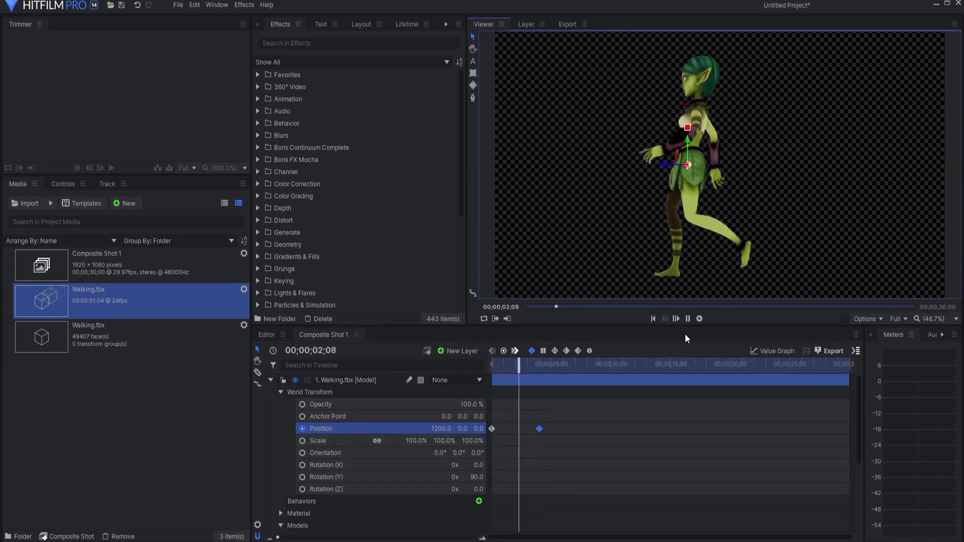
left_click(688, 319)
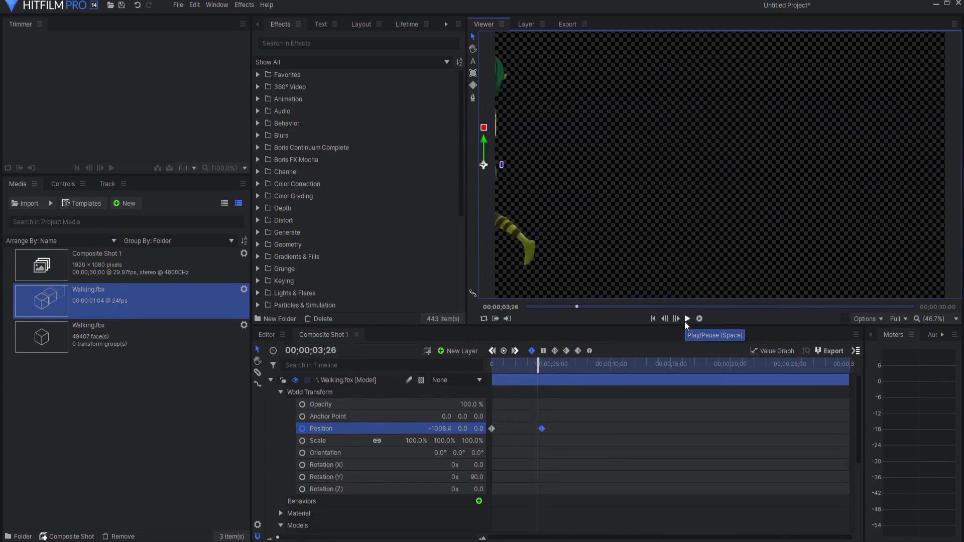